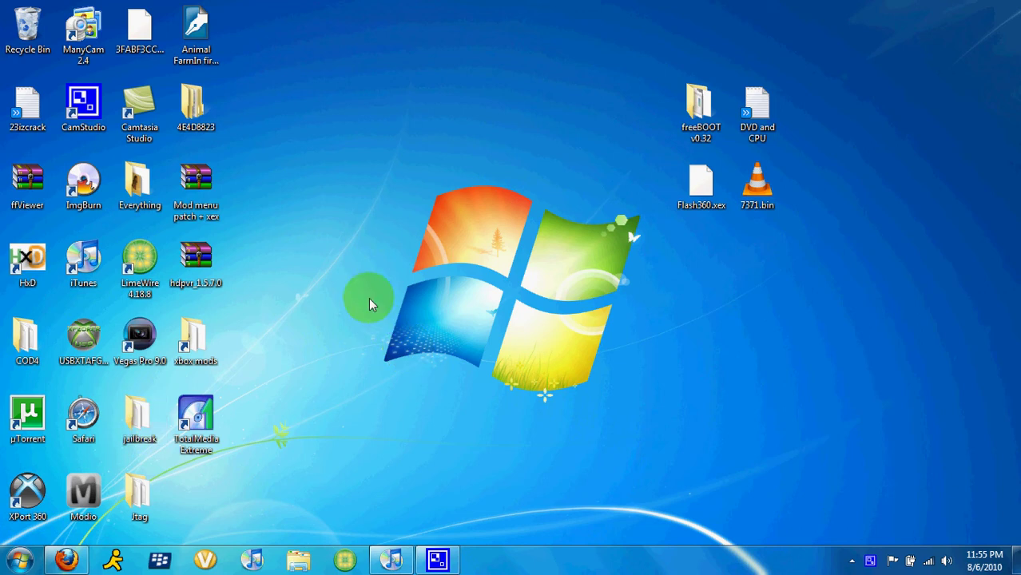
Switch to Firefox and examine the Hauppauge HD PVR support page, including the Windows driver 1.5.7.0 notes and installation instructions
{"action": "left_click", "coordinate": [66, 562]}
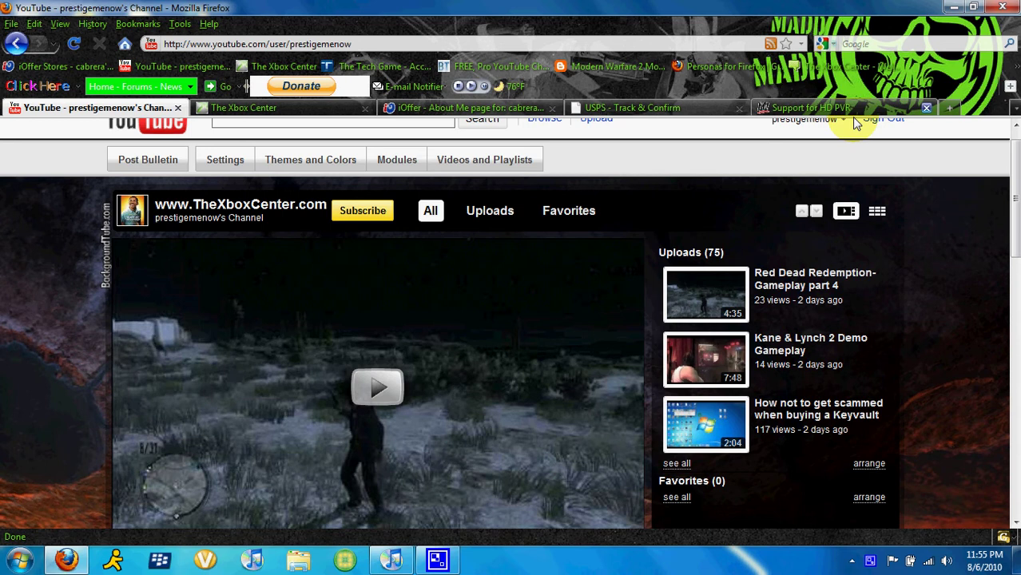
{"action": "left_click", "coordinate": [851, 112]}
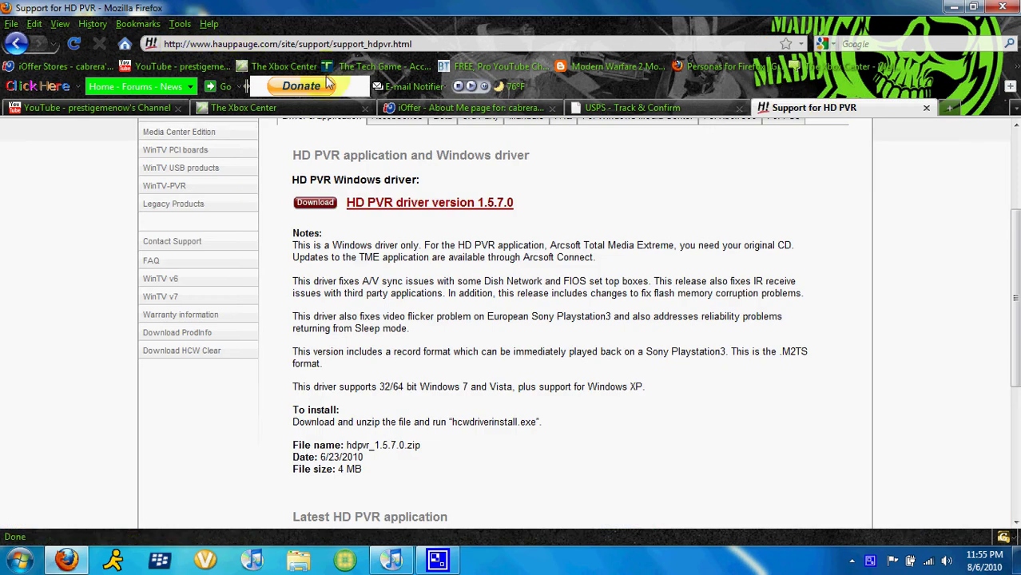
{"action": "scroll", "coordinate": [246, 168], "scroll_direction": "up", "scroll_amount": 4}
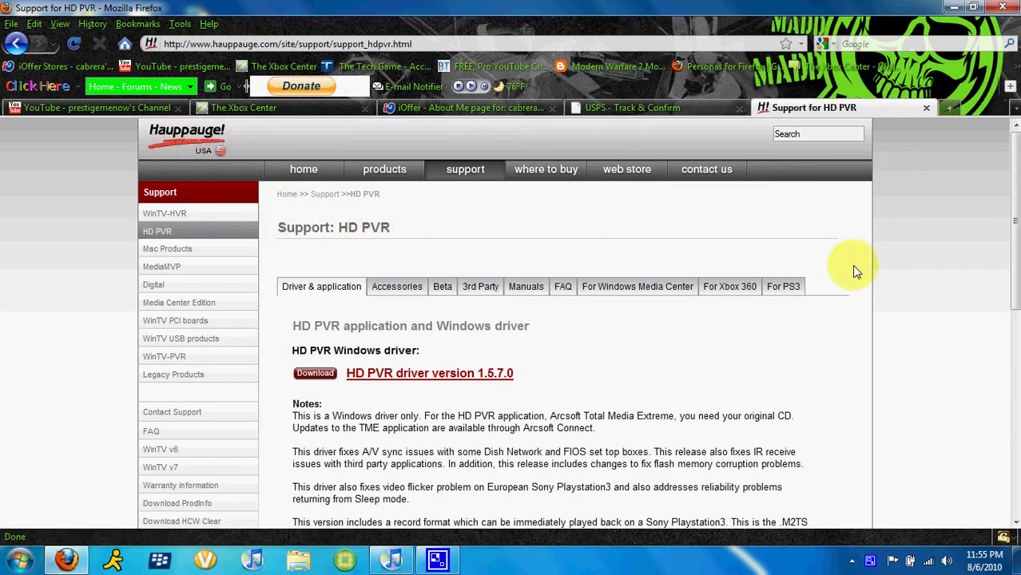
{"action": "scroll", "coordinate": [1010, 168], "scroll_direction": "down", "scroll_amount": 1}
{"action": "scroll", "coordinate": [1009, 168], "scroll_direction": "up", "scroll_amount": 1}
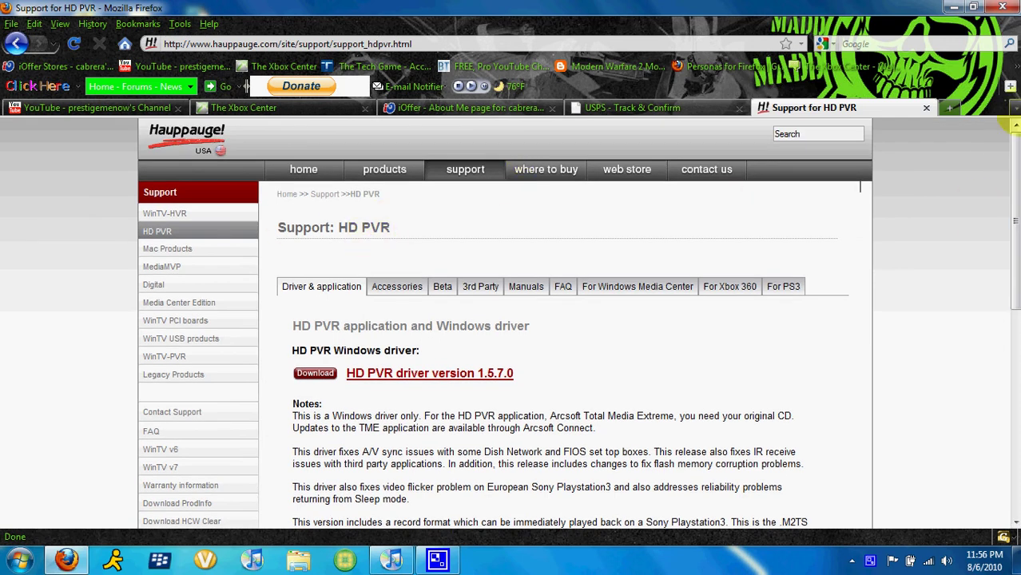
{"action": "left_click_drag", "start_coordinate": [1016, 162], "coordinate": [1016, 156]}
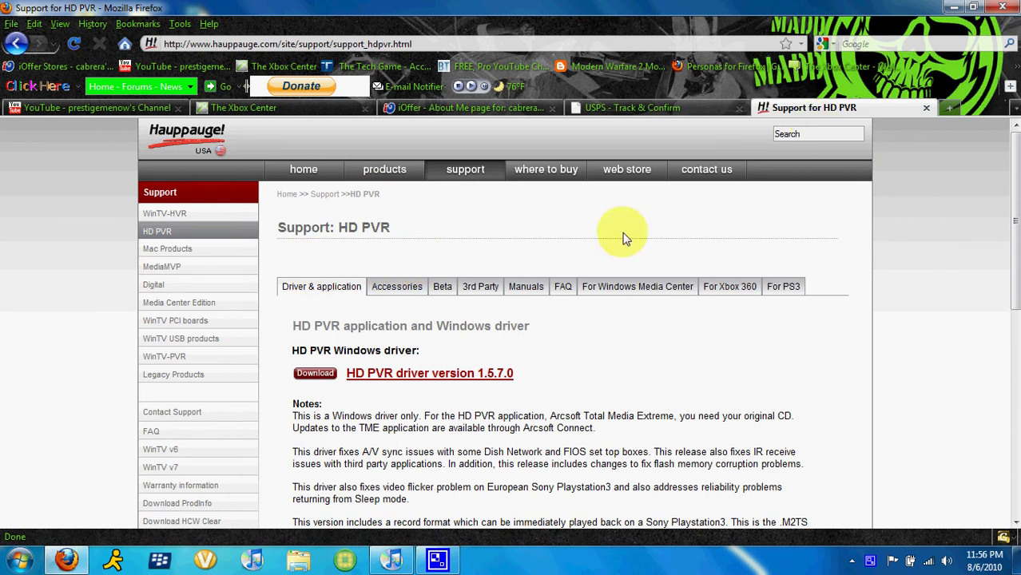
{"action": "left_click_drag", "start_coordinate": [1016, 183], "coordinate": [1017, 255]}
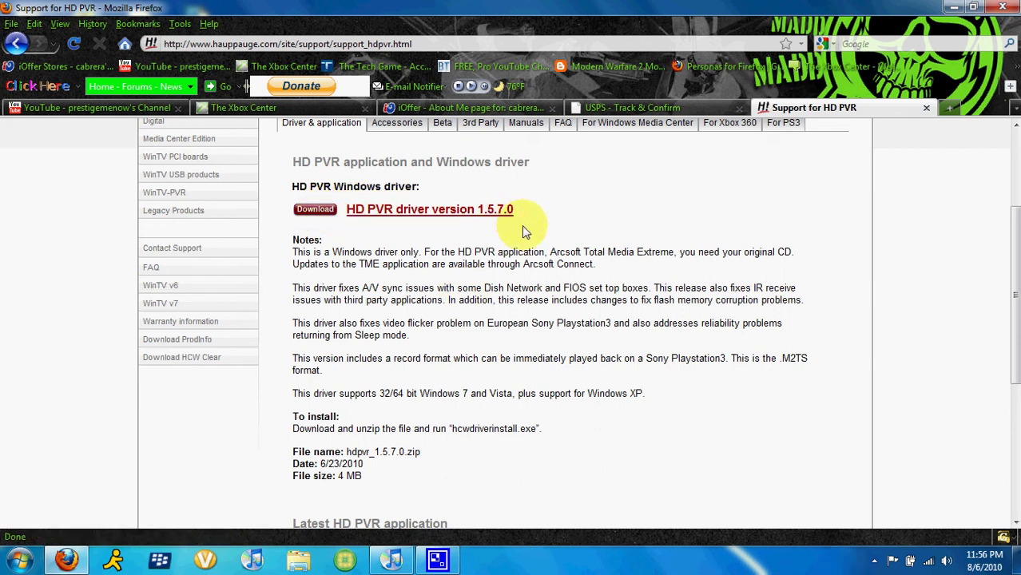
{"action": "scroll", "coordinate": [1012, 270], "scroll_direction": "down", "scroll_amount": 1}
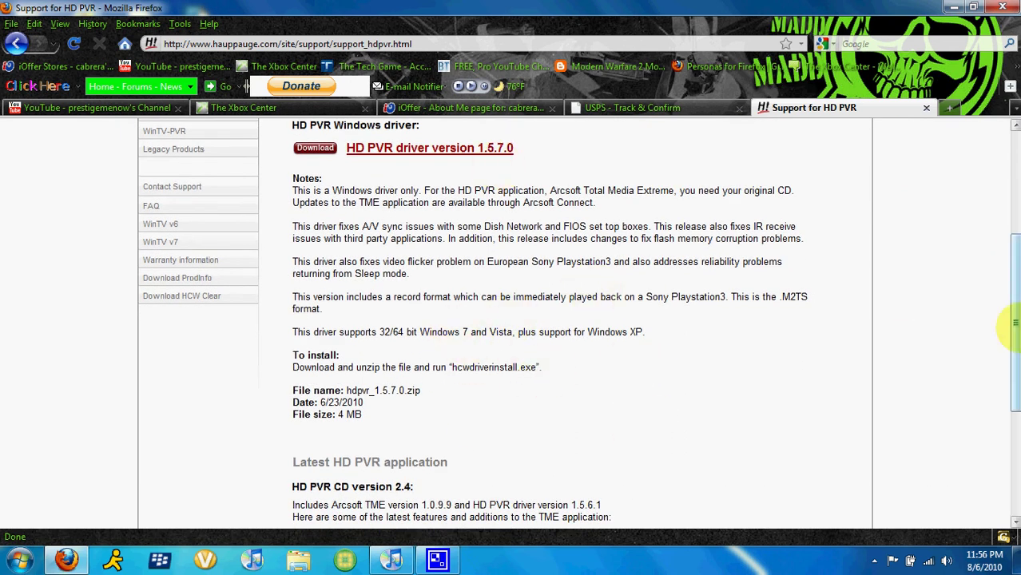
{"action": "left_click_drag", "start_coordinate": [1014, 327], "coordinate": [1003, 281]}
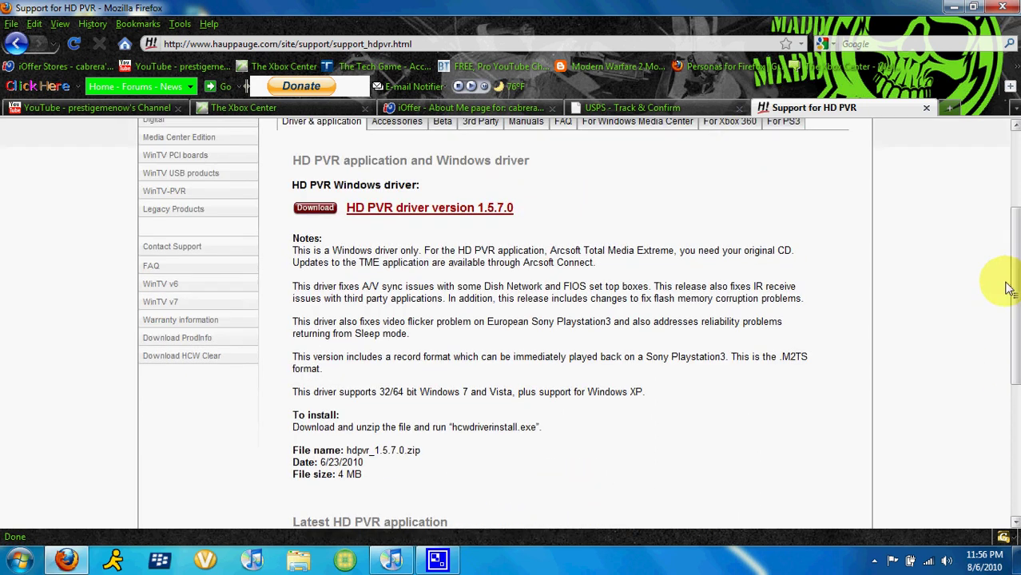
Start downloading HD PVR driver version 1.5.7.0, cancel the transfer, and clear the download list
{"action": "left_click", "coordinate": [372, 210]}
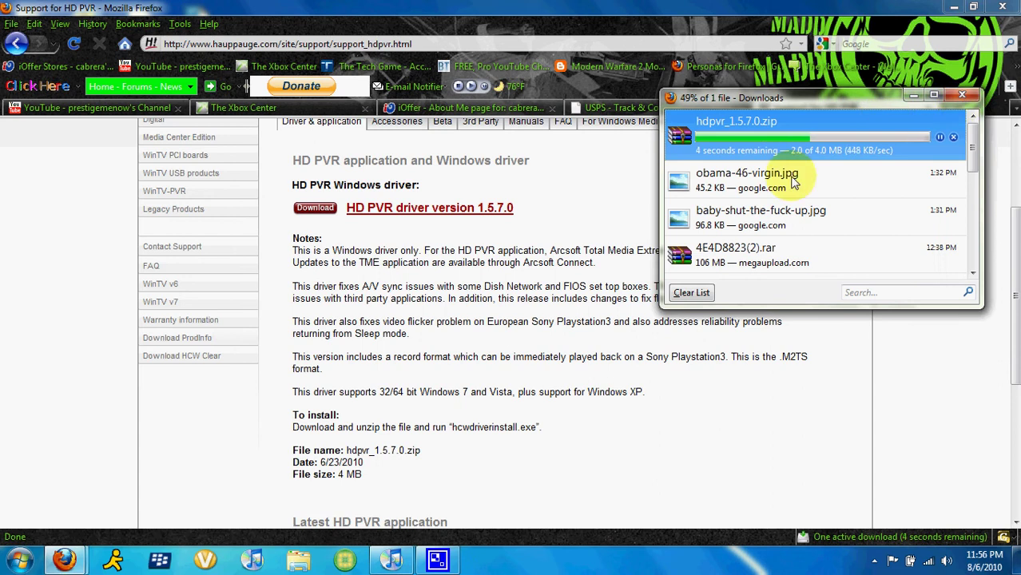
{"action": "left_click", "coordinate": [957, 139]}
{"action": "left_click", "coordinate": [689, 291]}
{"action": "left_click", "coordinate": [955, 95]}
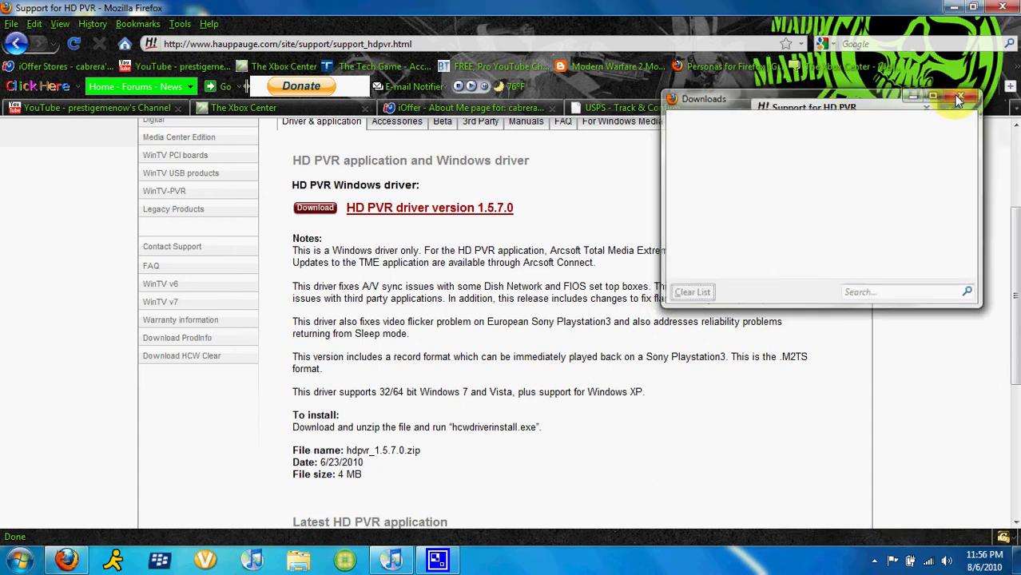
Open the hdpvr_1.5.7.0 archive from the desktop and select the HcwDriverInstall application inside it
{"action": "left_click", "coordinate": [949, 7]}
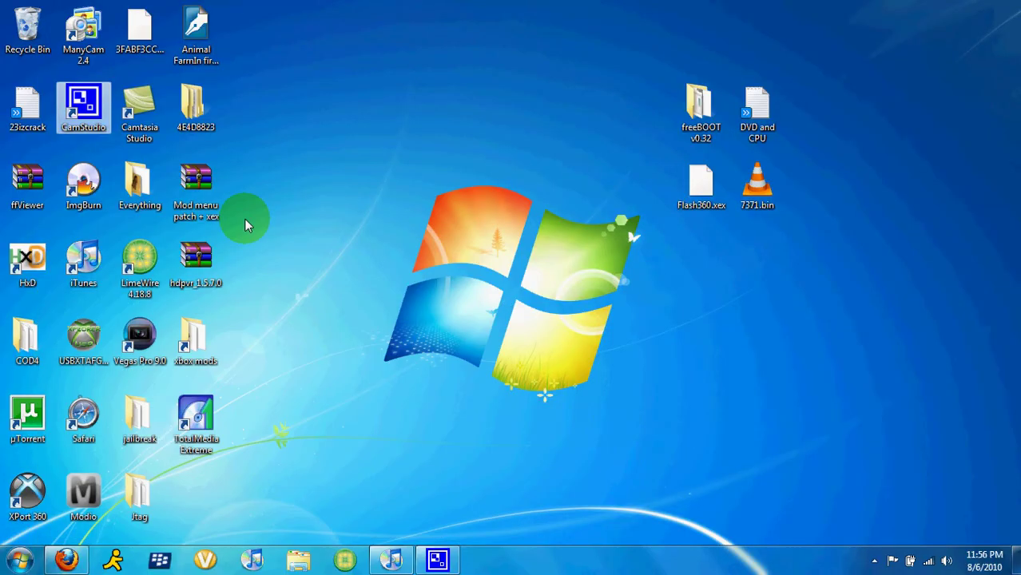
{"action": "left_click_drag", "start_coordinate": [217, 254], "coordinate": [428, 177]}
{"action": "double_click", "coordinate": [428, 177]}
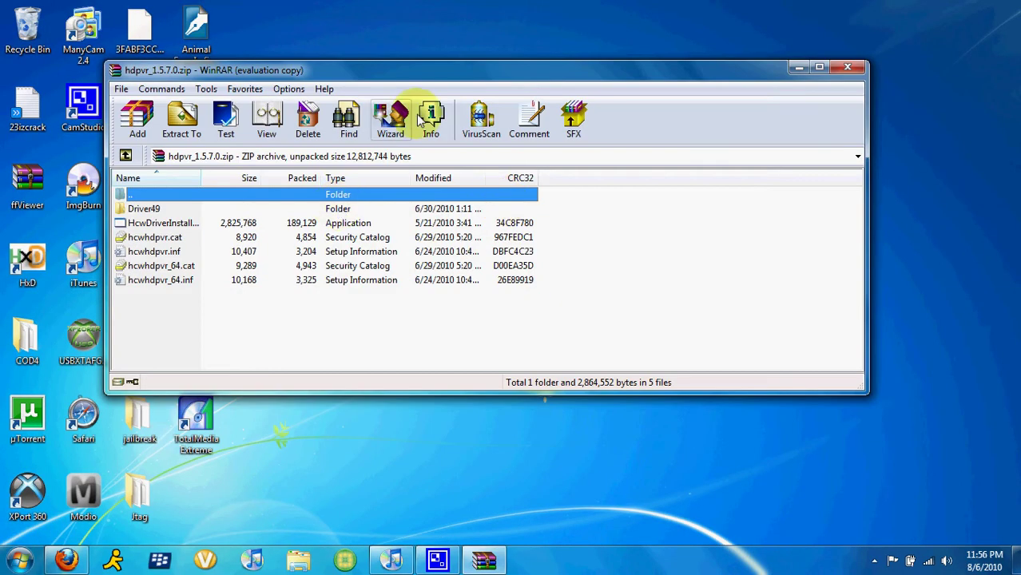
{"action": "left_click", "coordinate": [564, 236]}
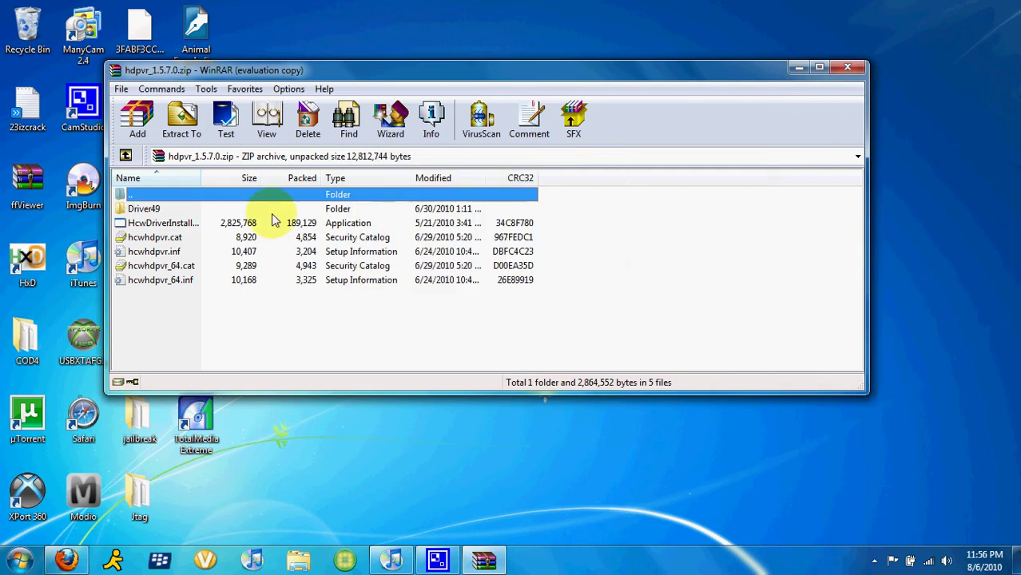
{"action": "left_click_drag", "start_coordinate": [233, 72], "coordinate": [310, 86]}
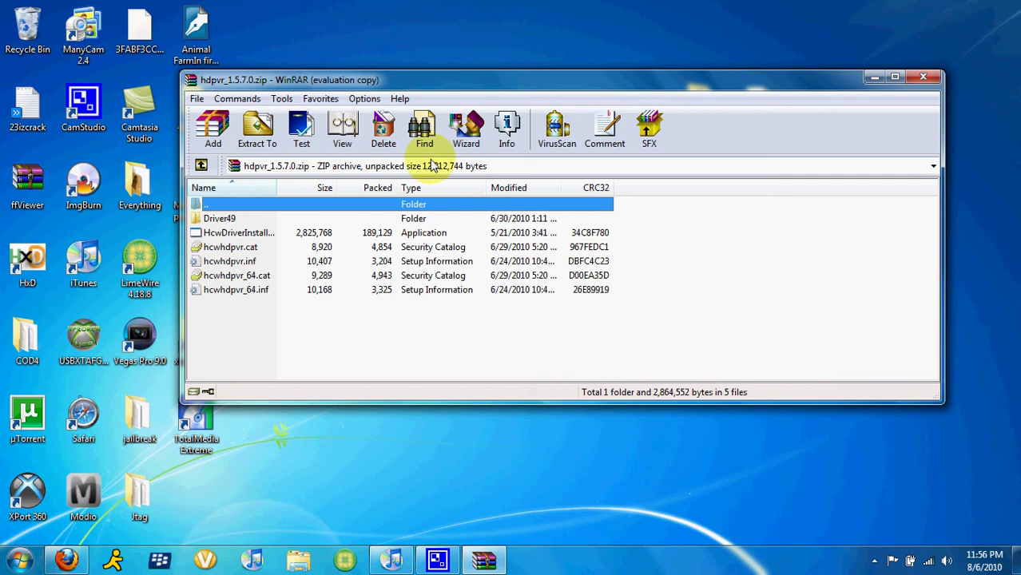
{"action": "left_click", "coordinate": [228, 233]}
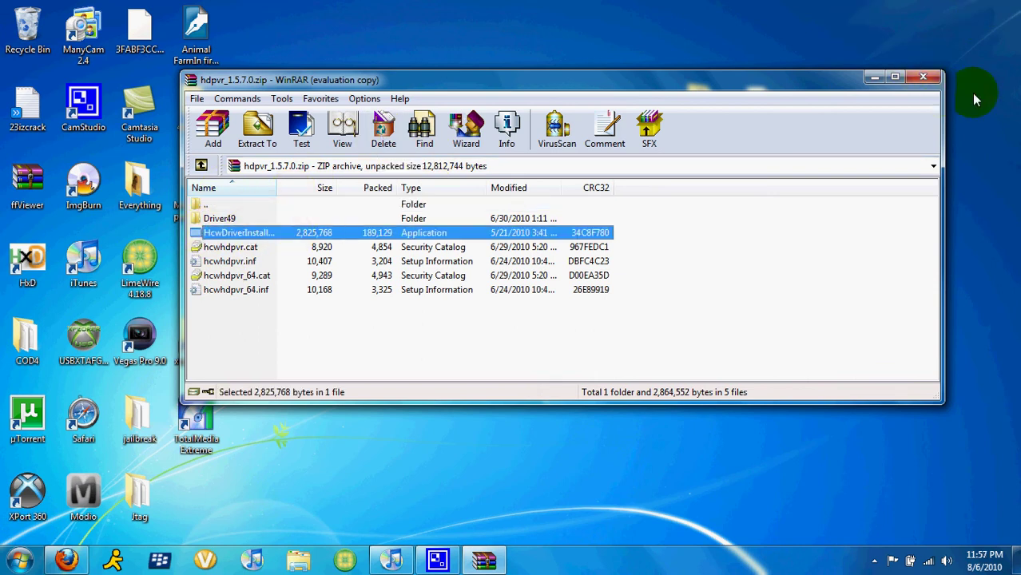
{"action": "key", "text": "shift+Down"}
Close the hdpvr_1.5.7.0 archive and place its desktop icon back below the Mod menu patch + xex archive
{"action": "left_click", "coordinate": [925, 77]}
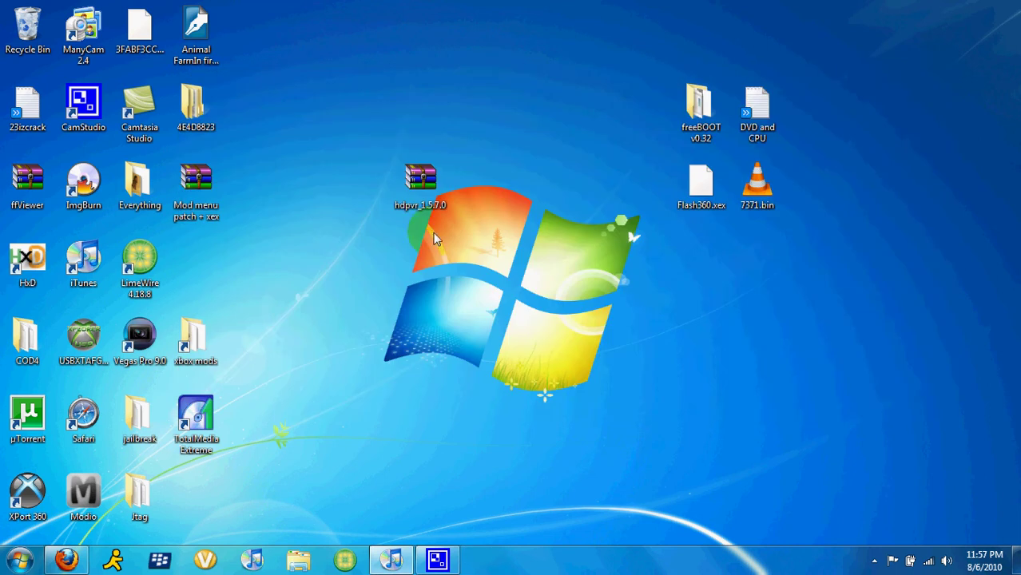
{"action": "left_click_drag", "start_coordinate": [420, 179], "coordinate": [215, 265]}
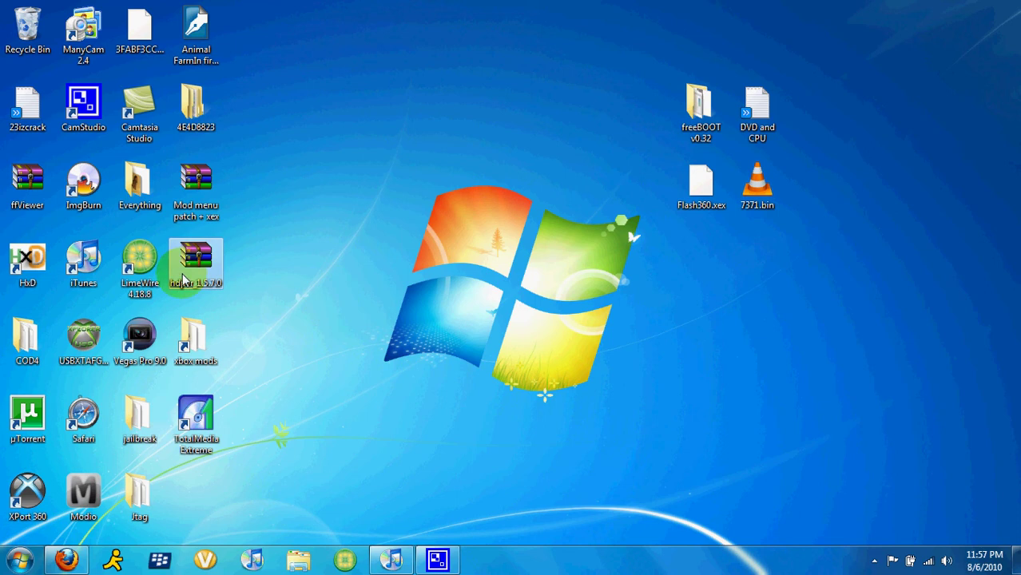
{"action": "left_click", "coordinate": [488, 25]}
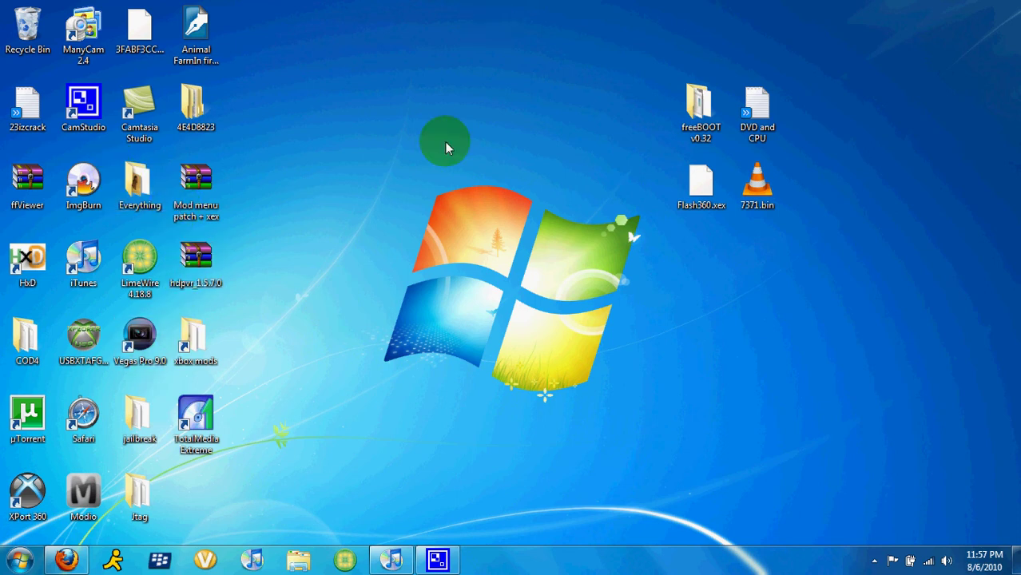
Launch TotalMedia Extreme from the desktop, view its Record Video option, and close the program
{"action": "left_click", "coordinate": [220, 439]}
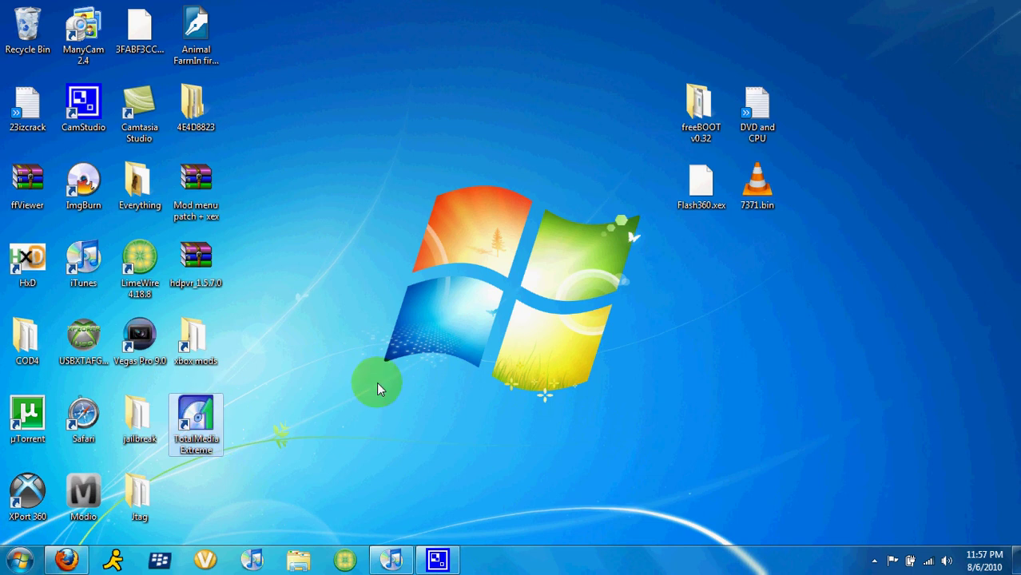
{"action": "double_click", "coordinate": [214, 417]}
{"action": "left_click", "coordinate": [395, 175]}
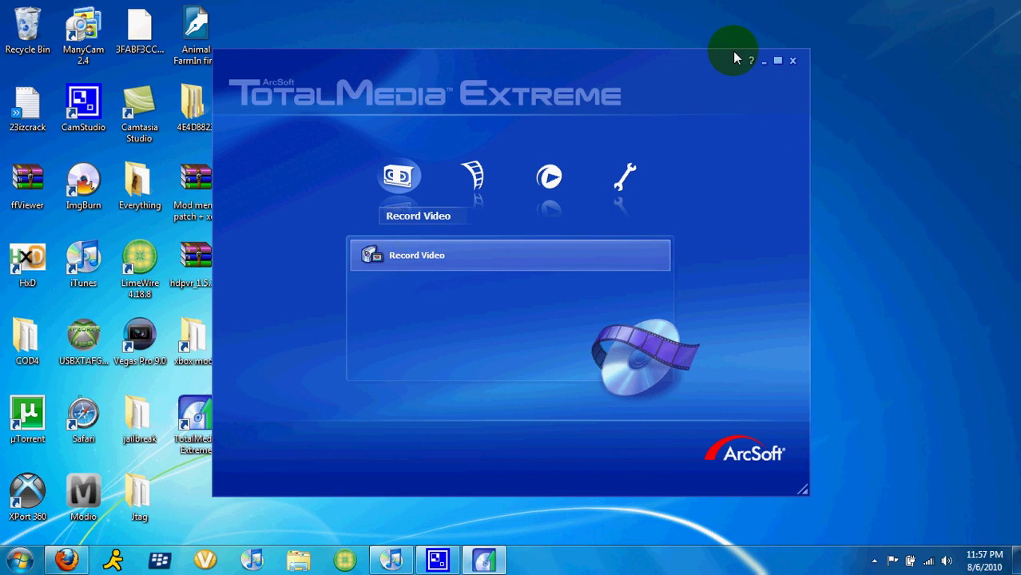
{"action": "left_click", "coordinate": [793, 62]}
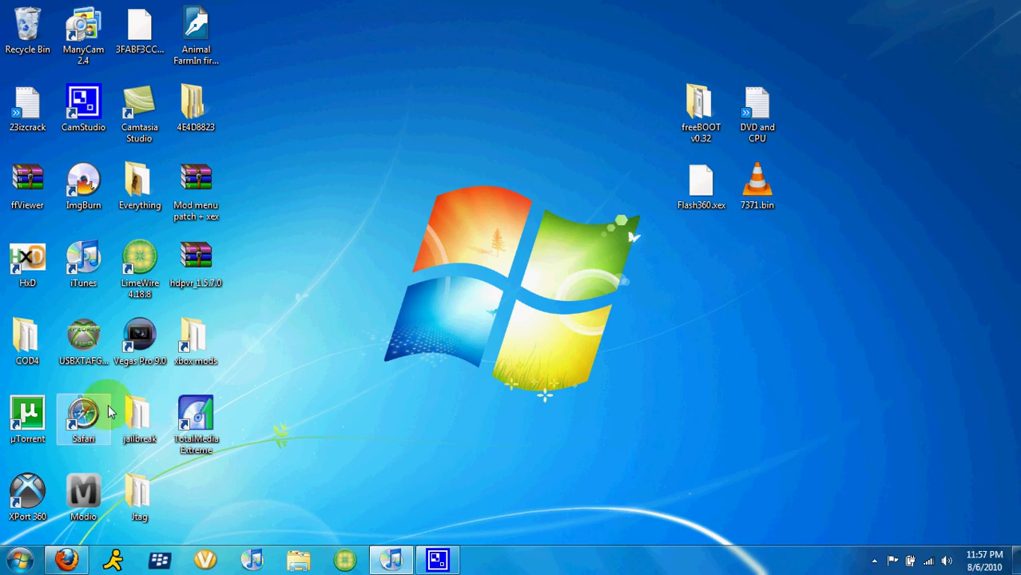
Return to the HD PVR support page in Firefox, view its heading and driver section, and minimize the browser
{"action": "left_click", "coordinate": [66, 559]}
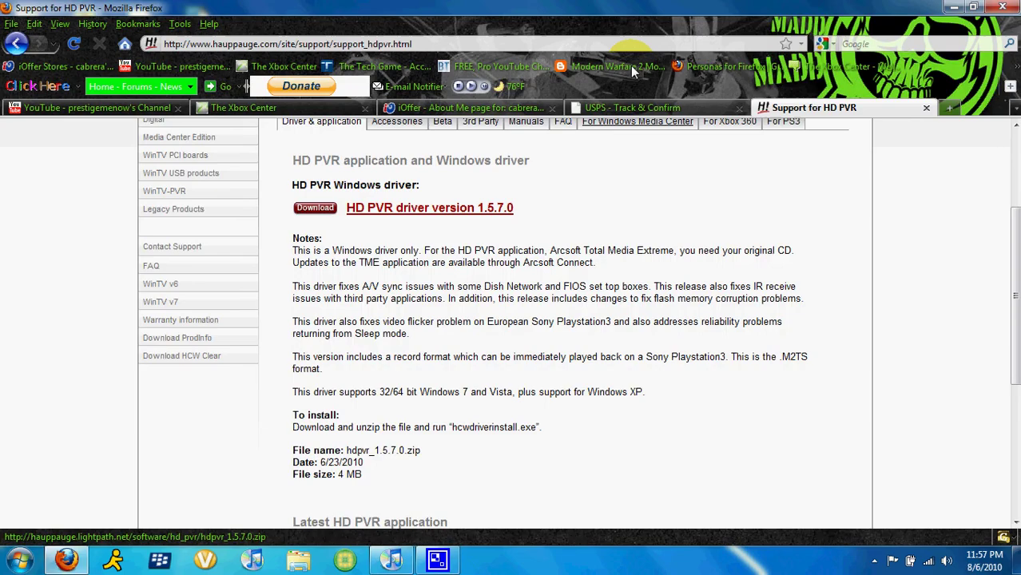
{"action": "left_click_drag", "start_coordinate": [1015, 231], "coordinate": [1000, 160]}
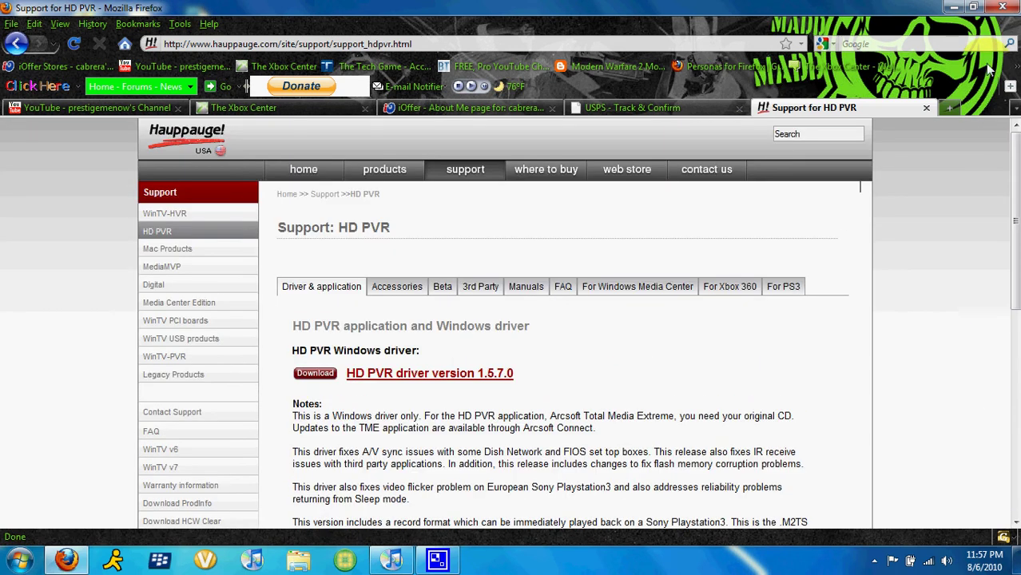
{"action": "left_click", "coordinate": [956, 7]}
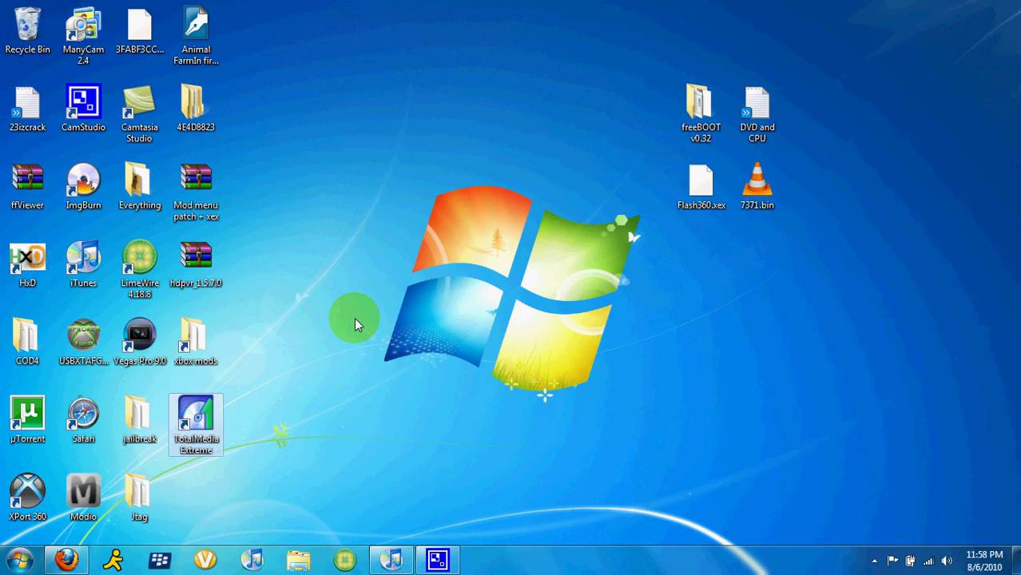
Go back to Firefox and open the YouTube account's list of uploaded videos
{"action": "left_click", "coordinate": [74, 563]}
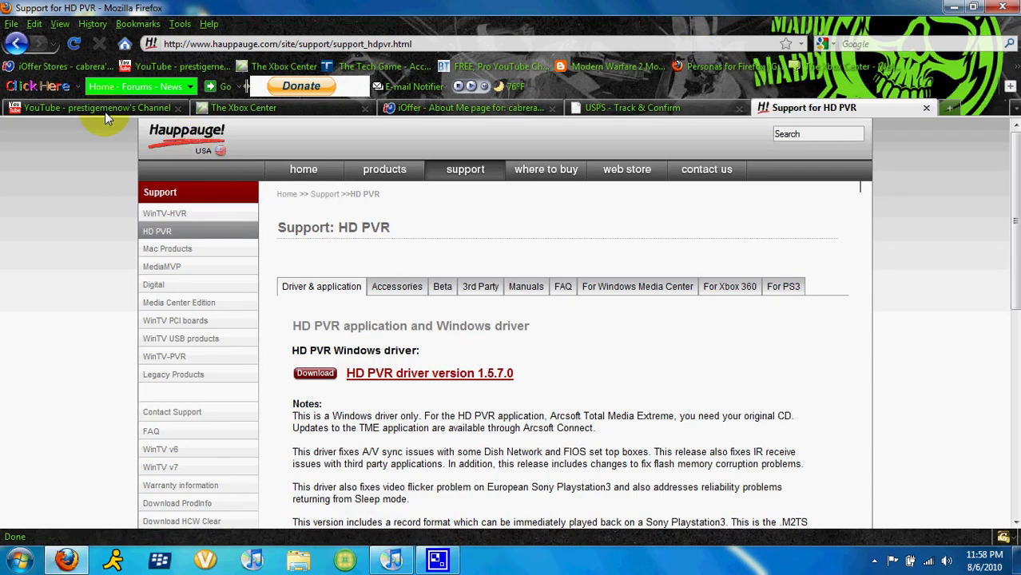
{"action": "left_click", "coordinate": [102, 109]}
{"action": "scroll", "coordinate": [841, 177], "scroll_direction": "up", "scroll_amount": 1}
{"action": "left_click", "coordinate": [830, 143]}
{"action": "left_click", "coordinate": [832, 187]}
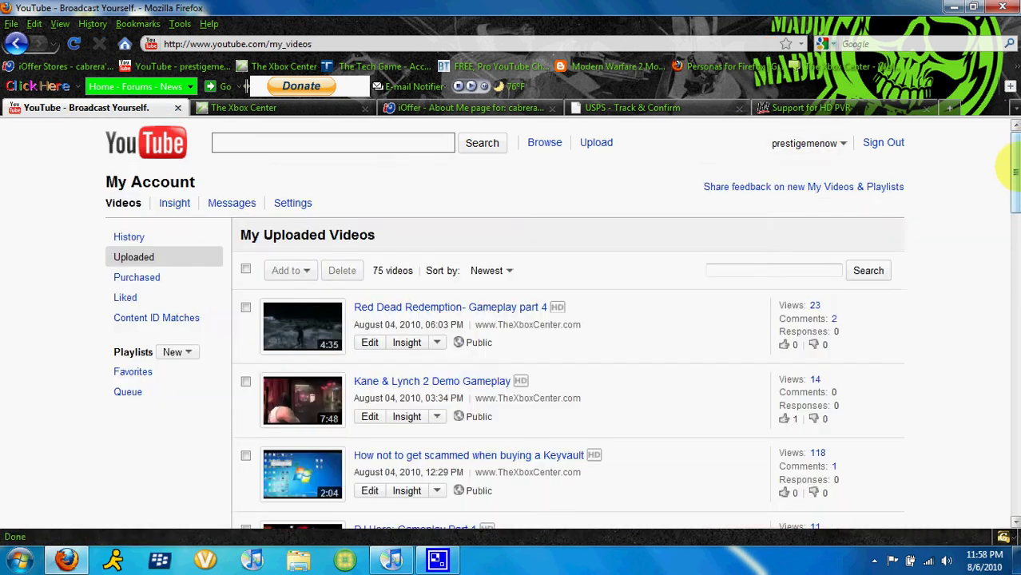
Look through the uploaded videos and open "Red Dead Redemption- Gameplay part 4"
{"action": "scroll", "coordinate": [1009, 184], "scroll_direction": "down", "scroll_amount": 3}
{"action": "mouse_move", "coordinate": [1013, 185]}
{"action": "left_mouse_down"}
{"action": "mouse_move", "coordinate": [1013, 152]}
{"action": "mouse_move", "coordinate": [1013, 205]}
{"action": "left_mouse_up"}
{"action": "scroll", "coordinate": [1009, 205], "scroll_direction": "down", "scroll_amount": 3}
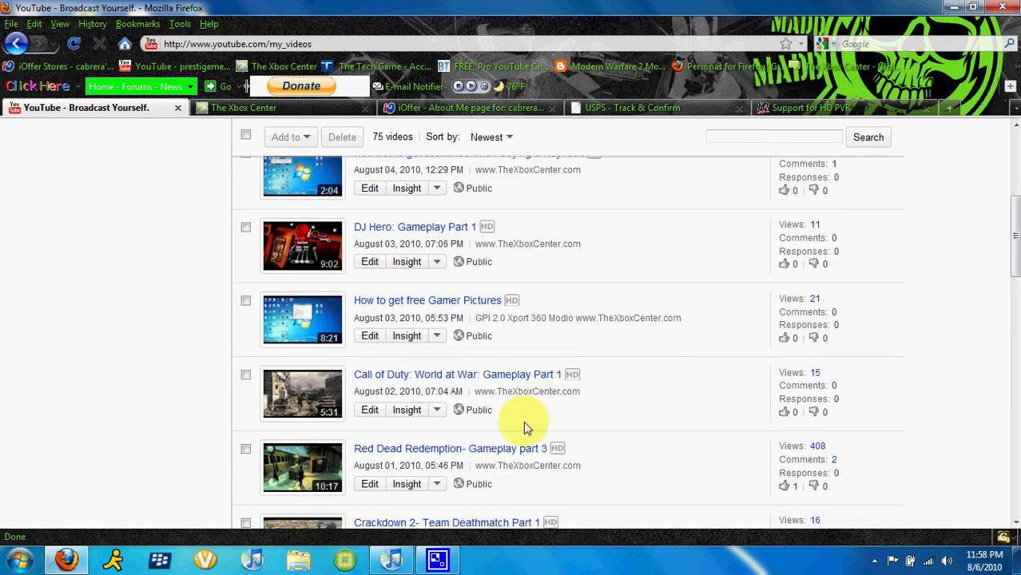
{"action": "scroll", "coordinate": [548, 330], "scroll_direction": "up", "scroll_amount": 4}
{"action": "left_click", "coordinate": [415, 186]}
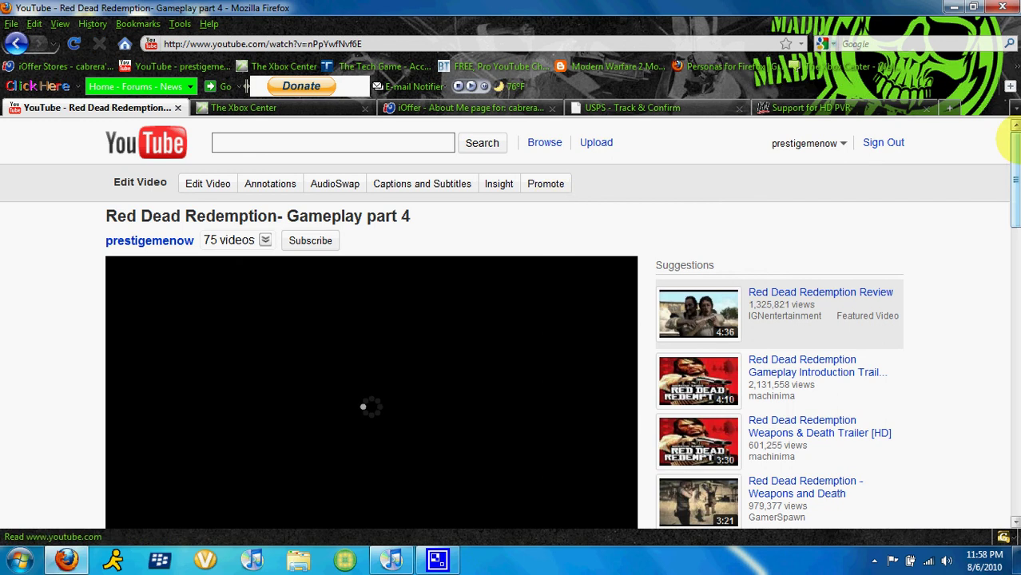
Play a few seconds of the Red Dead Redemption video, pause it, and minimize the browser
{"action": "left_click_drag", "start_coordinate": [1015, 132], "coordinate": [1018, 170]}
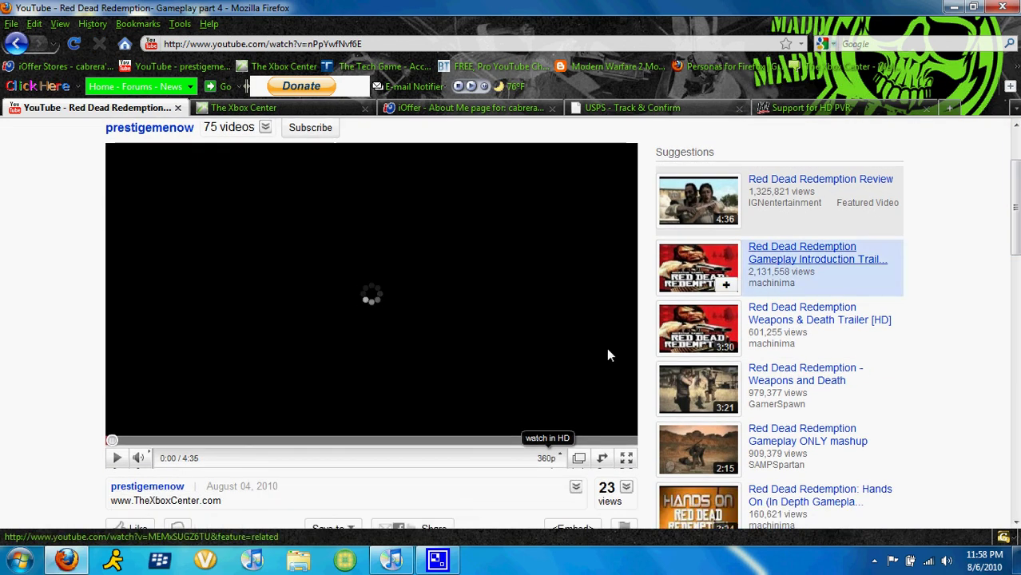
{"action": "left_click", "coordinate": [116, 458]}
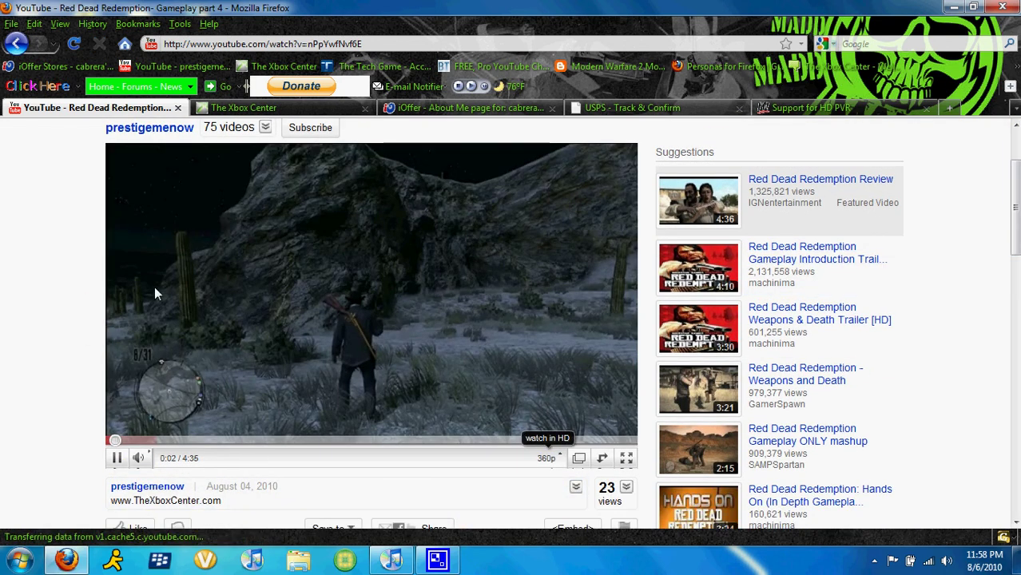
{"action": "left_click", "coordinate": [152, 181]}
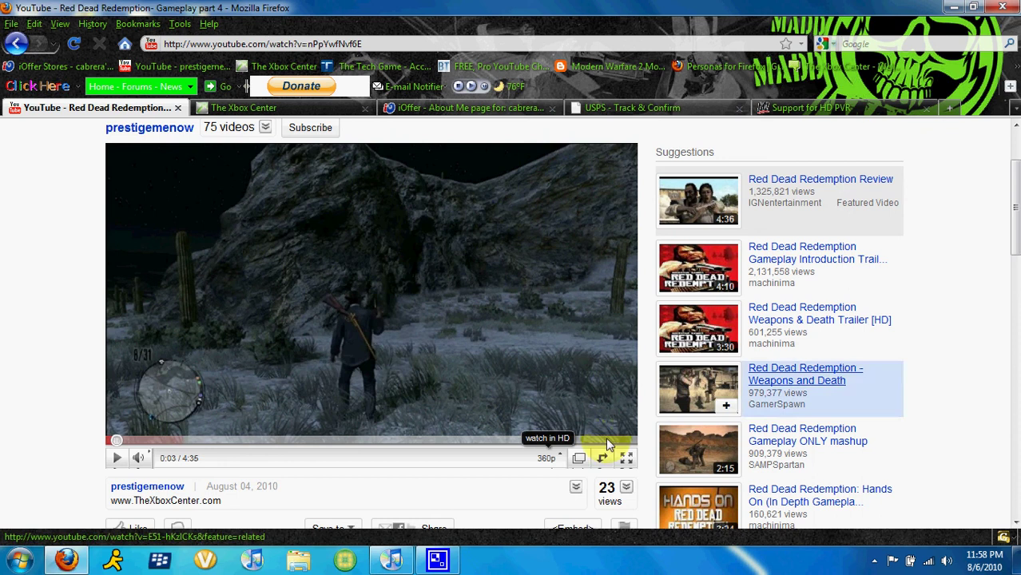
{"action": "left_click", "coordinate": [951, 6]}
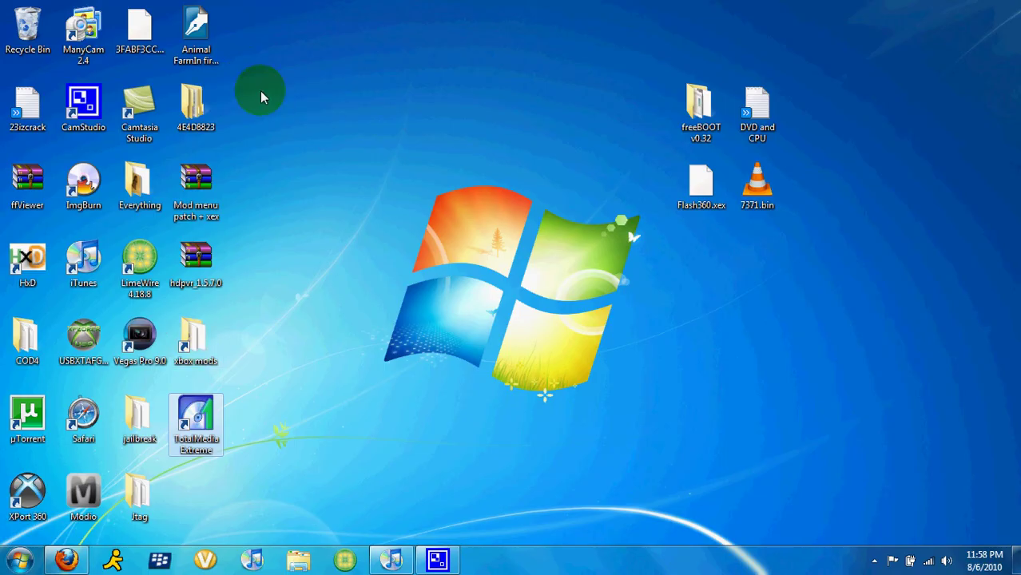
Restore the browser and set the Red Dead Redemption video's playback quality to 1080p HD
{"action": "left_click", "coordinate": [67, 560]}
{"action": "left_click", "coordinate": [543, 461]}
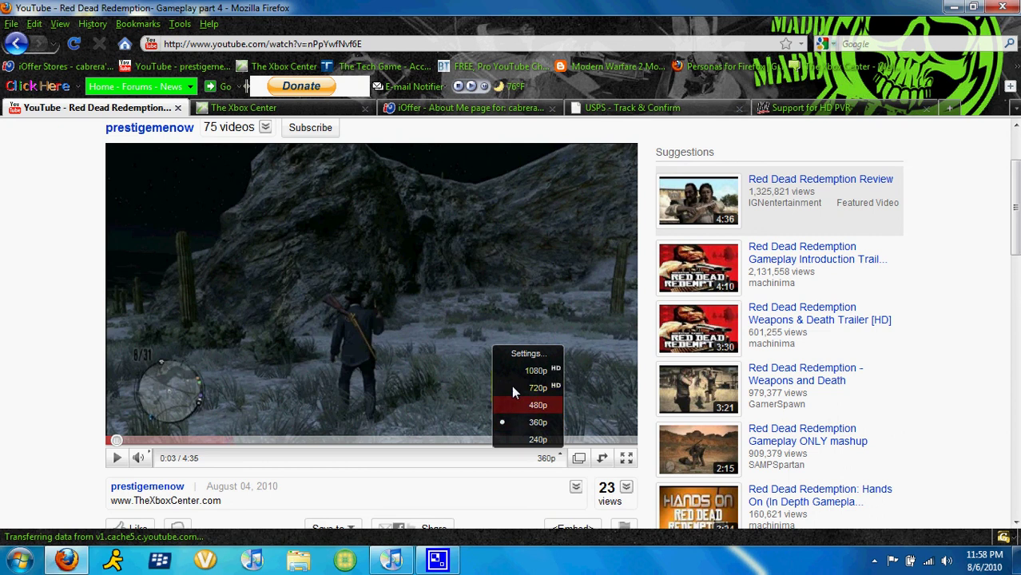
{"action": "left_click", "coordinate": [550, 444]}
{"action": "left_click", "coordinate": [545, 461]}
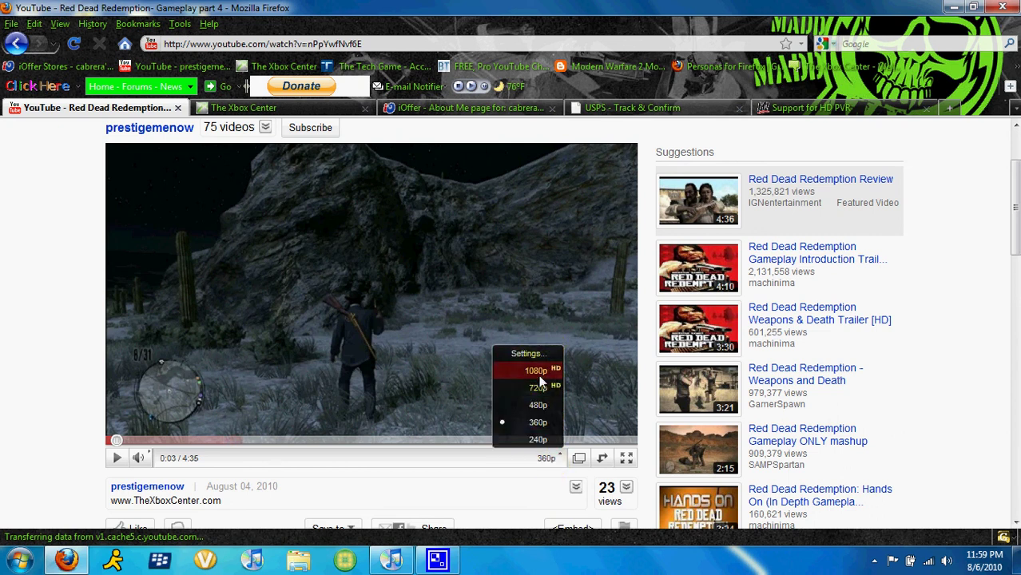
{"action": "left_click", "coordinate": [536, 371]}
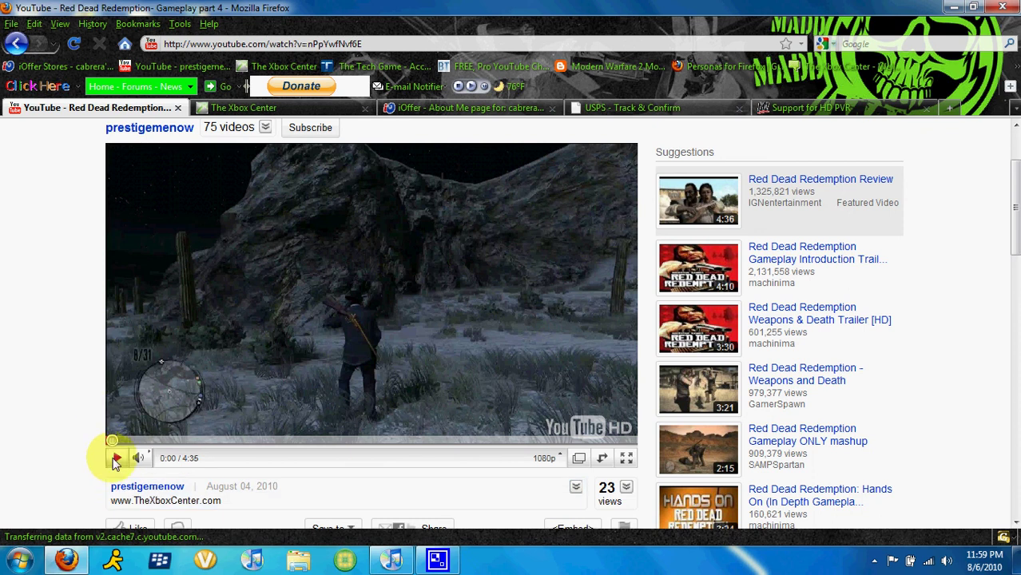
Play about ten seconds of the gameplay video in 1080p, pause it, and minimize Firefox
{"action": "left_click", "coordinate": [116, 460]}
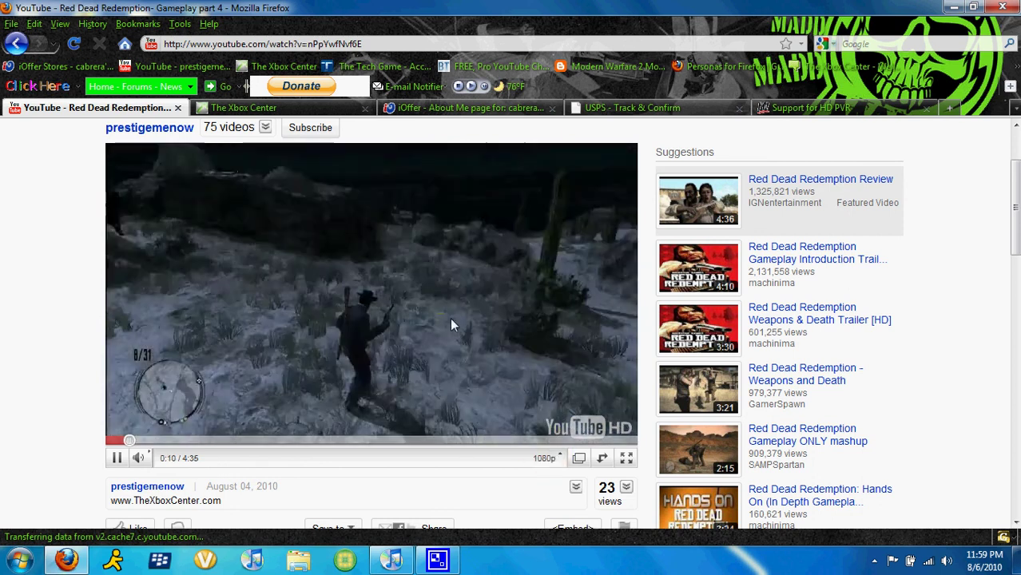
{"action": "left_click", "coordinate": [114, 460]}
{"action": "left_click_drag", "start_coordinate": [1014, 204], "coordinate": [1015, 164]}
{"action": "left_click", "coordinate": [952, 7]}
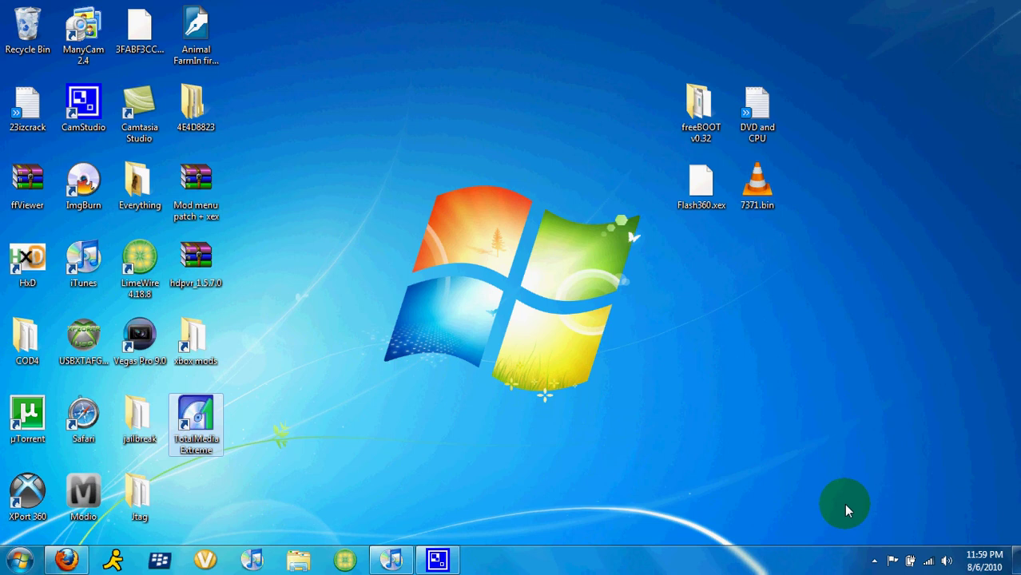
Bring up the recording controls of the CamStudio screen recorder running in the background
{"action": "left_click", "coordinate": [875, 562]}
{"action": "right_click", "coordinate": [873, 462]}
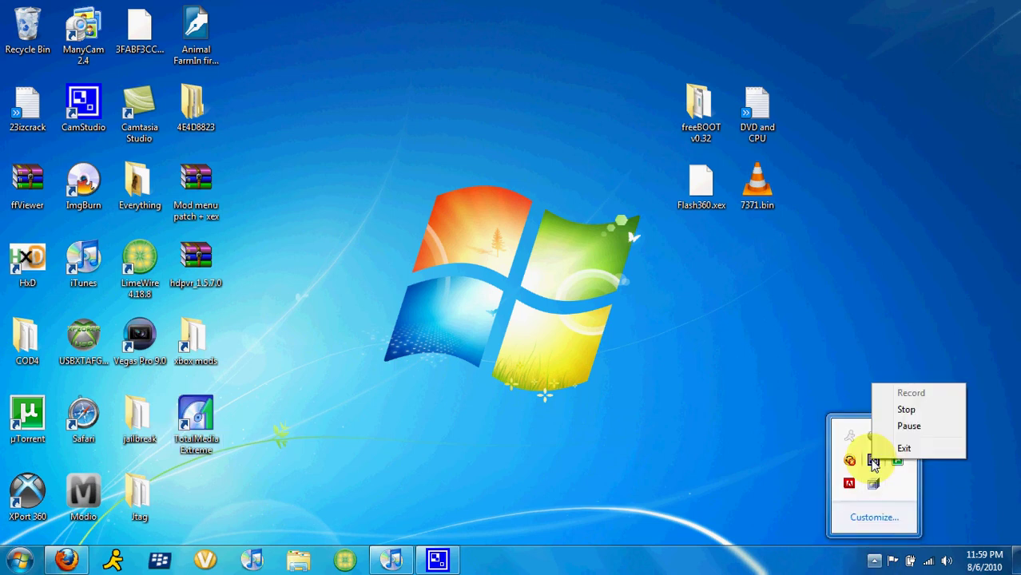